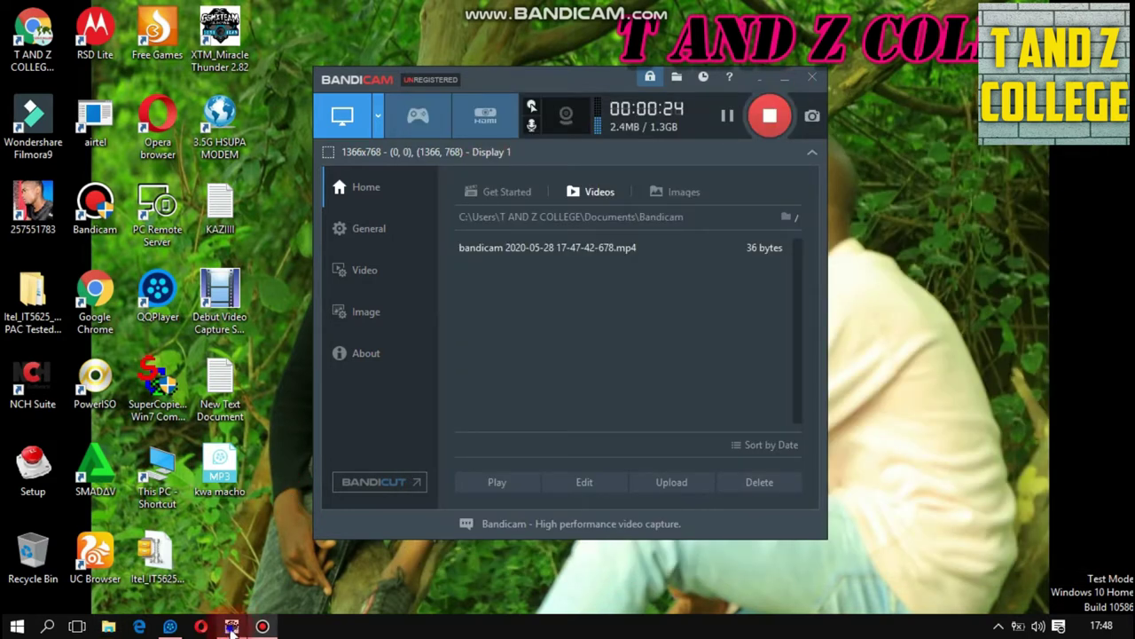
Switch to Miracle Box and look through its SPD, Qualcomm and CDMA/LG/MI service options and the SPD chip type list
{"action": "left_click", "coordinate": [232, 626]}
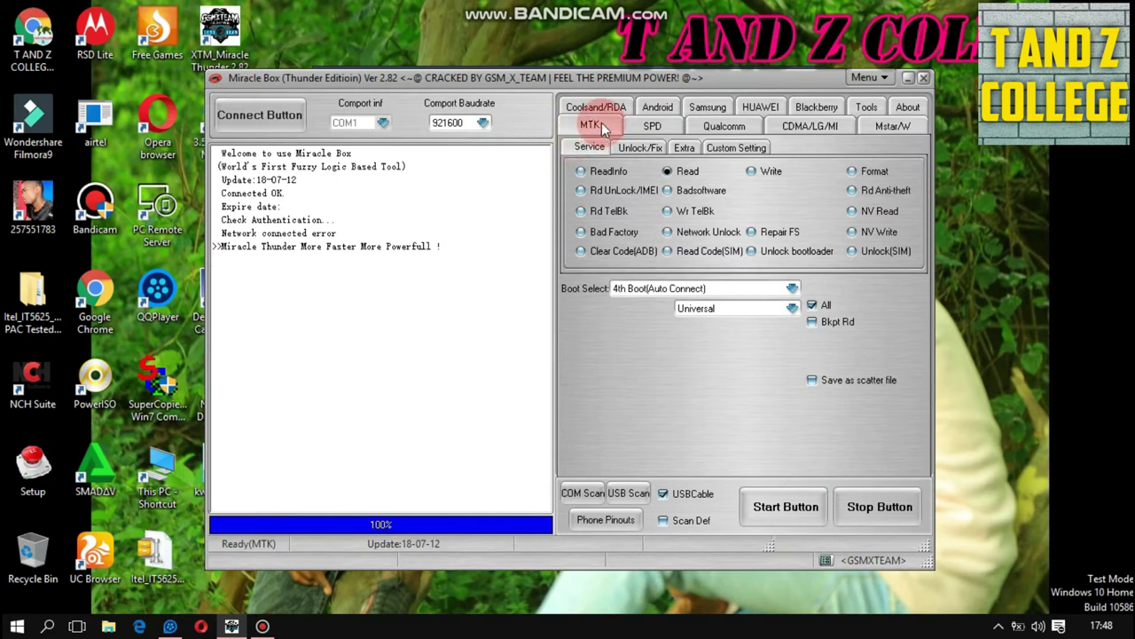
{"action": "left_click", "coordinate": [651, 124]}
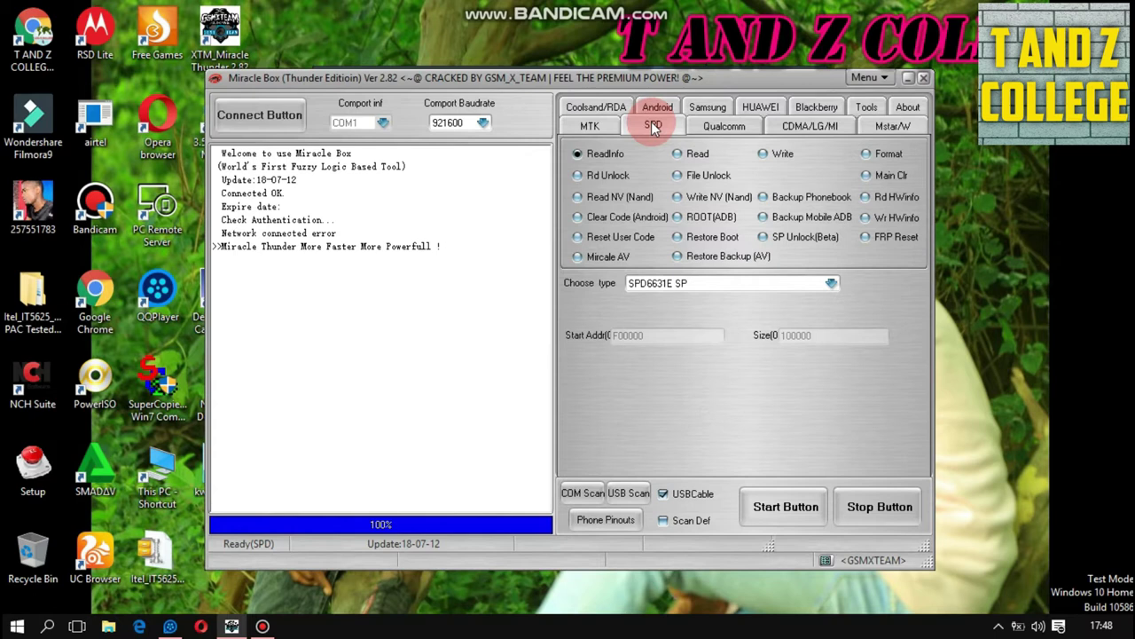
{"action": "left_click", "coordinate": [715, 124]}
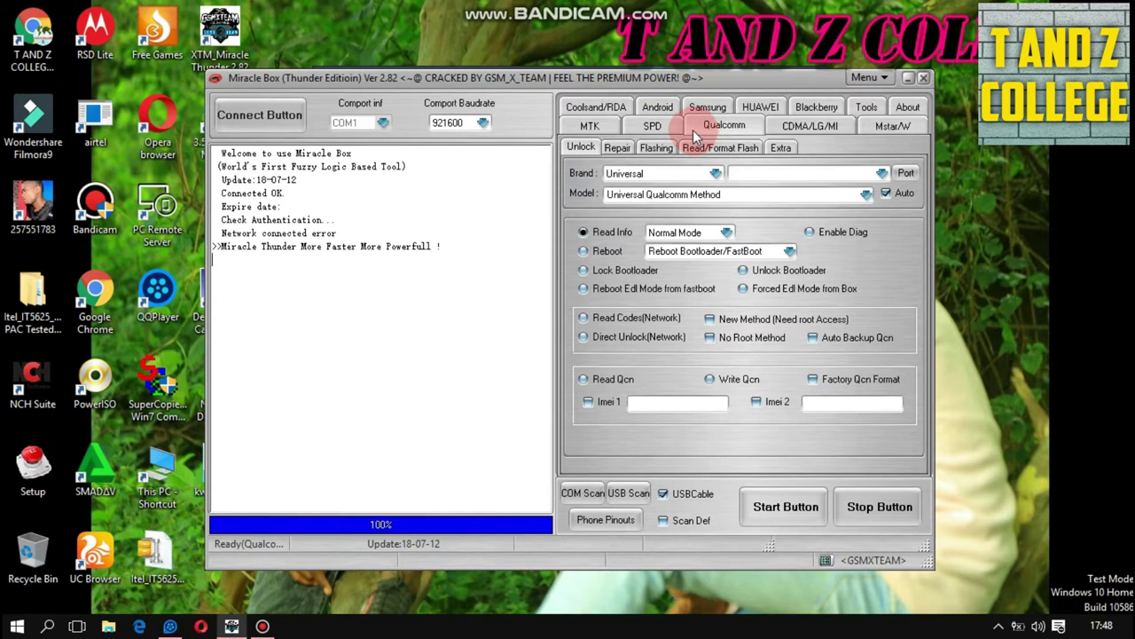
{"action": "left_click", "coordinate": [810, 125]}
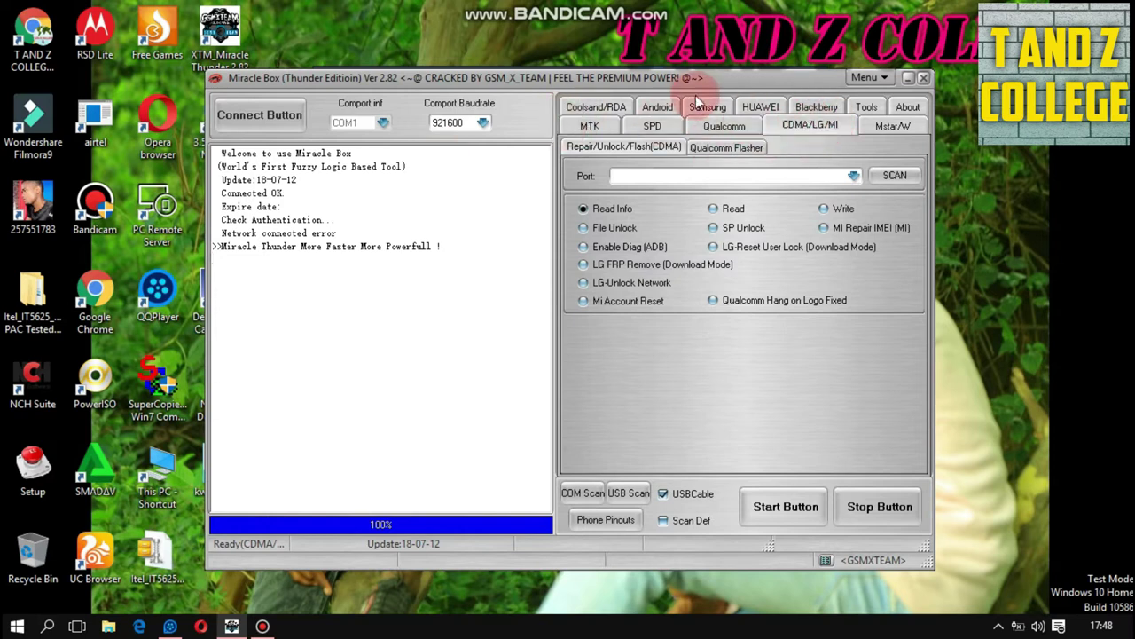
{"action": "left_click", "coordinate": [656, 126]}
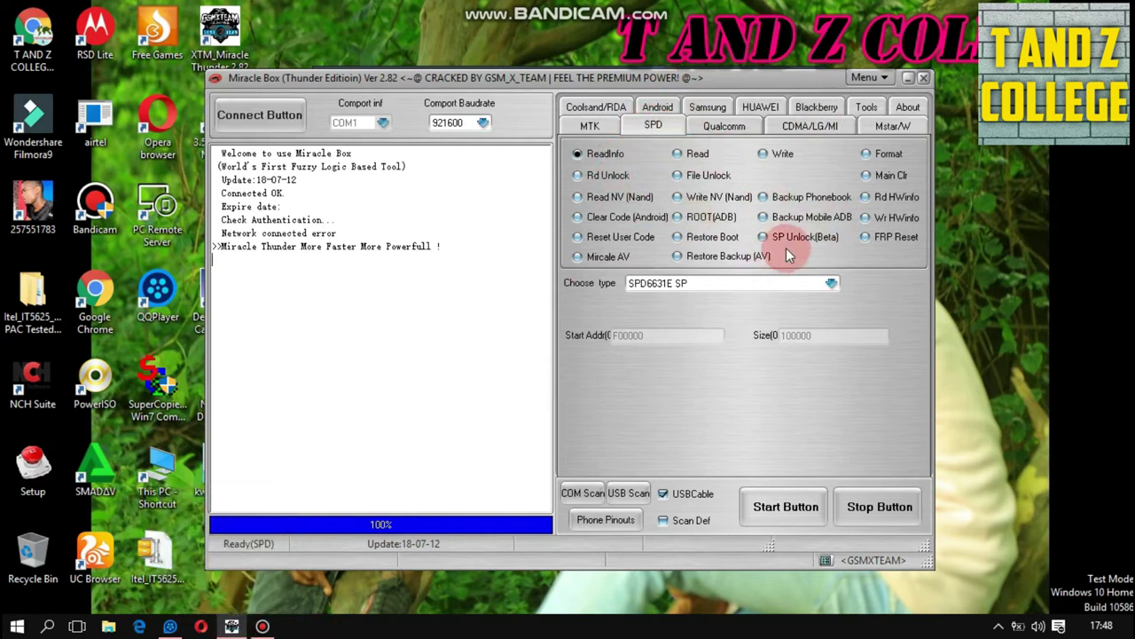
{"action": "left_click", "coordinate": [831, 283]}
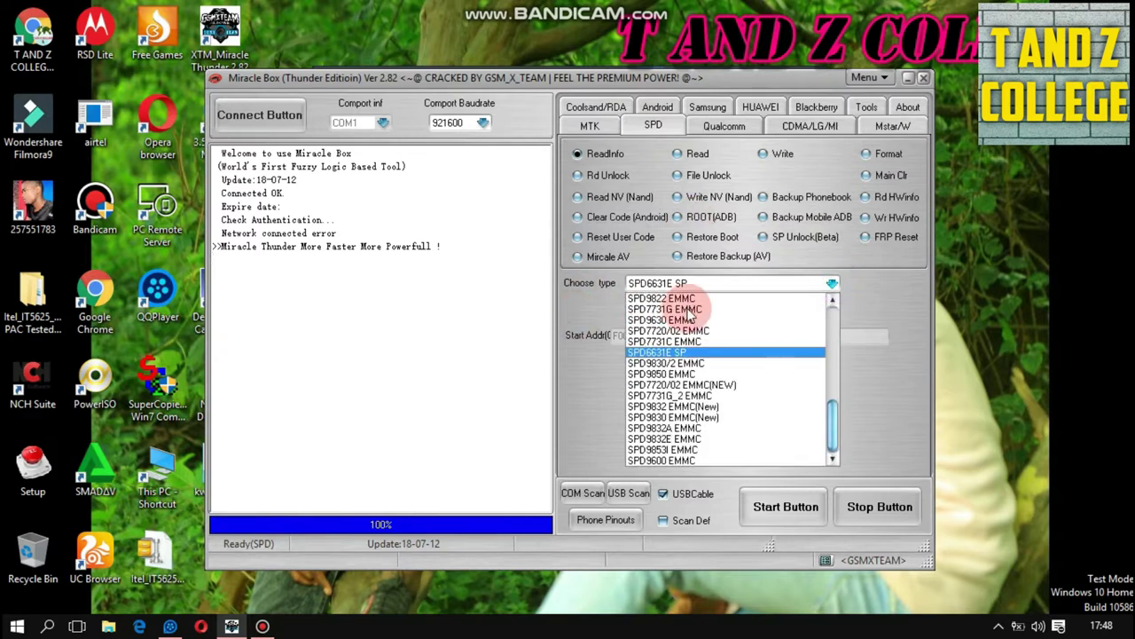
{"action": "left_click_drag", "start_coordinate": [832, 426], "coordinate": [832, 333]}
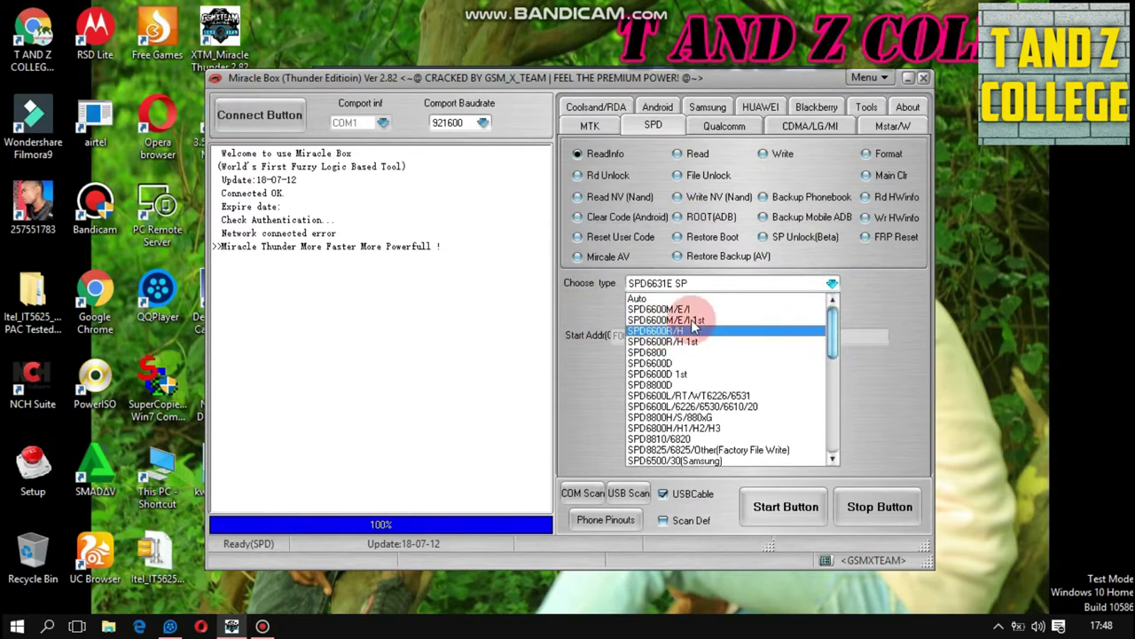
{"action": "left_click", "coordinate": [899, 508]}
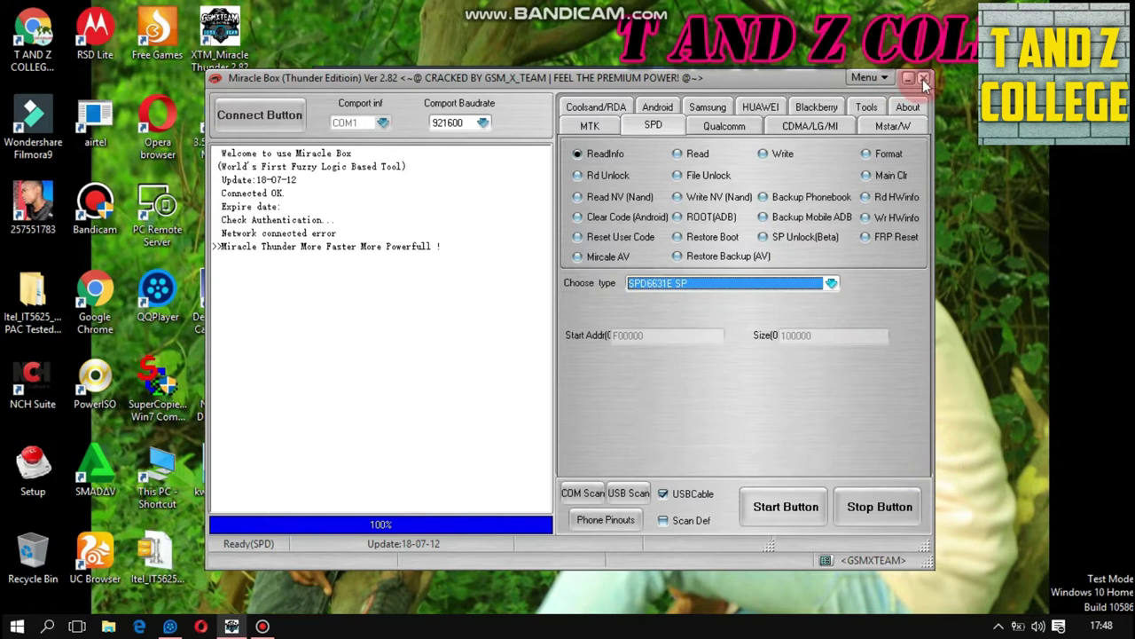
Close Miracle Box, relaunch it and bring its window in front of the screen recorder
{"action": "left_click", "coordinate": [923, 79]}
{"action": "left_click", "coordinate": [528, 376]}
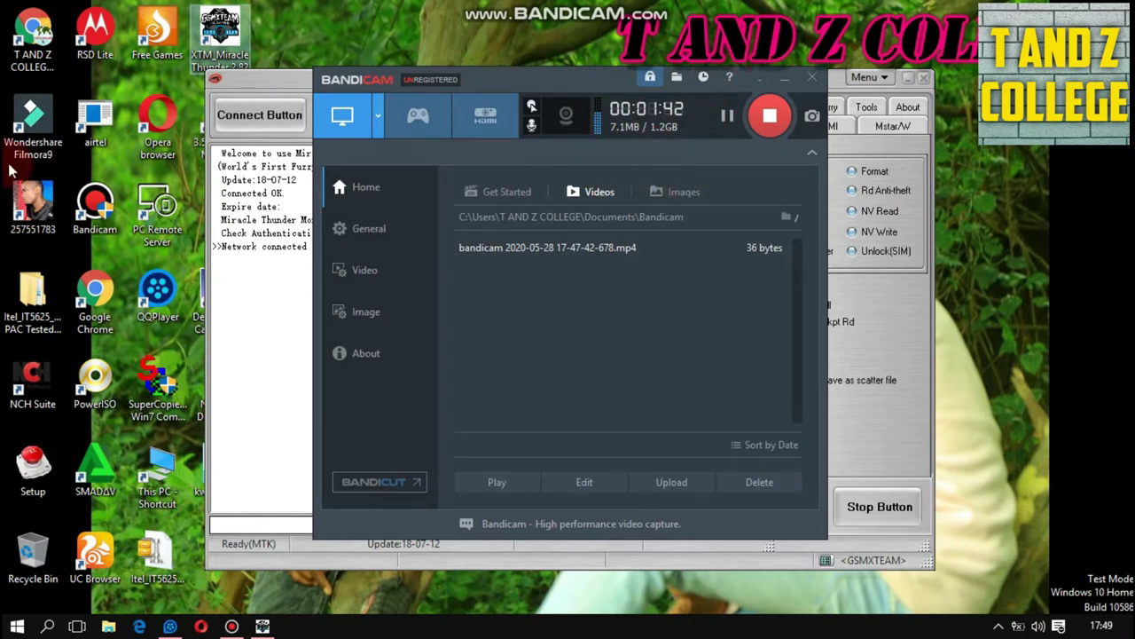
{"action": "left_click", "coordinate": [257, 284]}
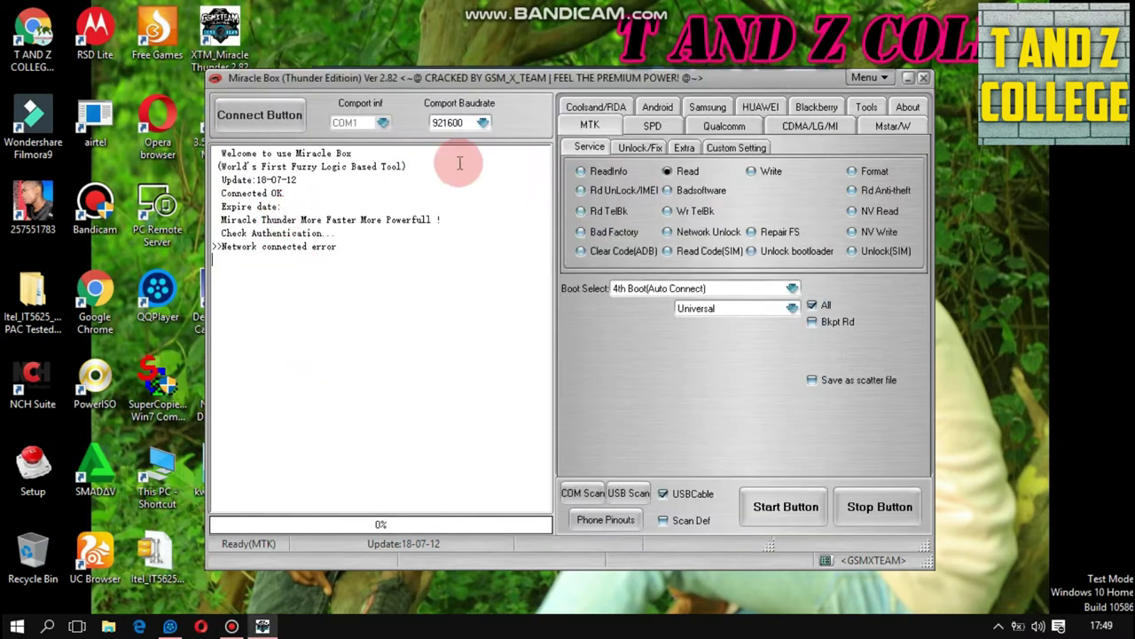
Open the SPD service and try to read the phone with the Read operation and chip type SPD6600L/6226/6530/6610/20
{"action": "left_click", "coordinate": [637, 128]}
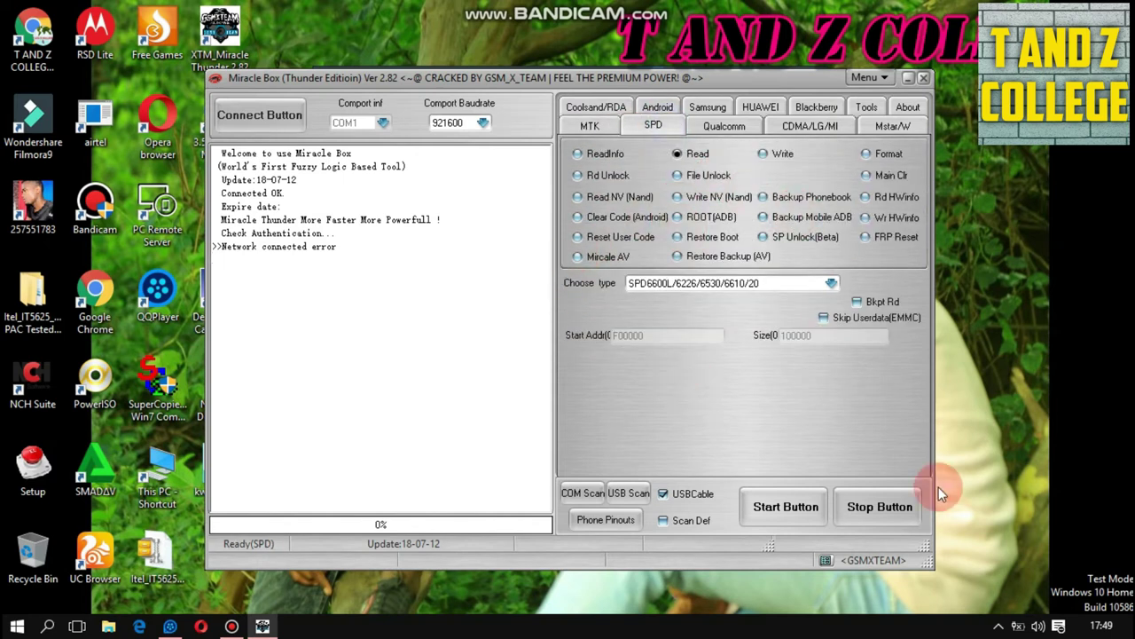
{"action": "left_click", "coordinate": [803, 512]}
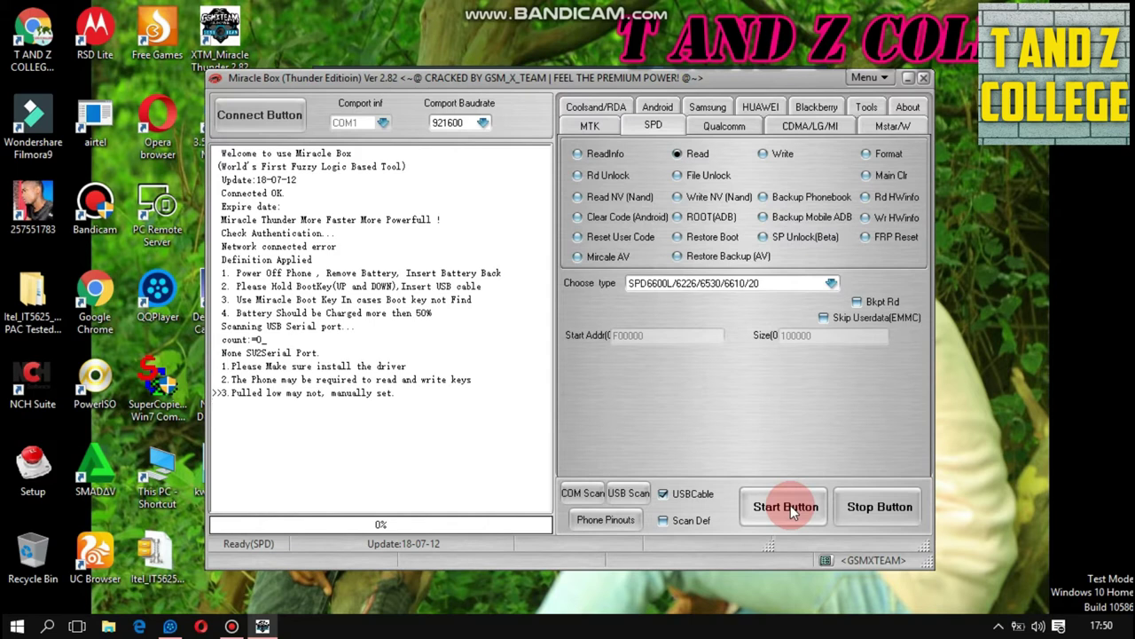
{"action": "left_click", "coordinate": [790, 504]}
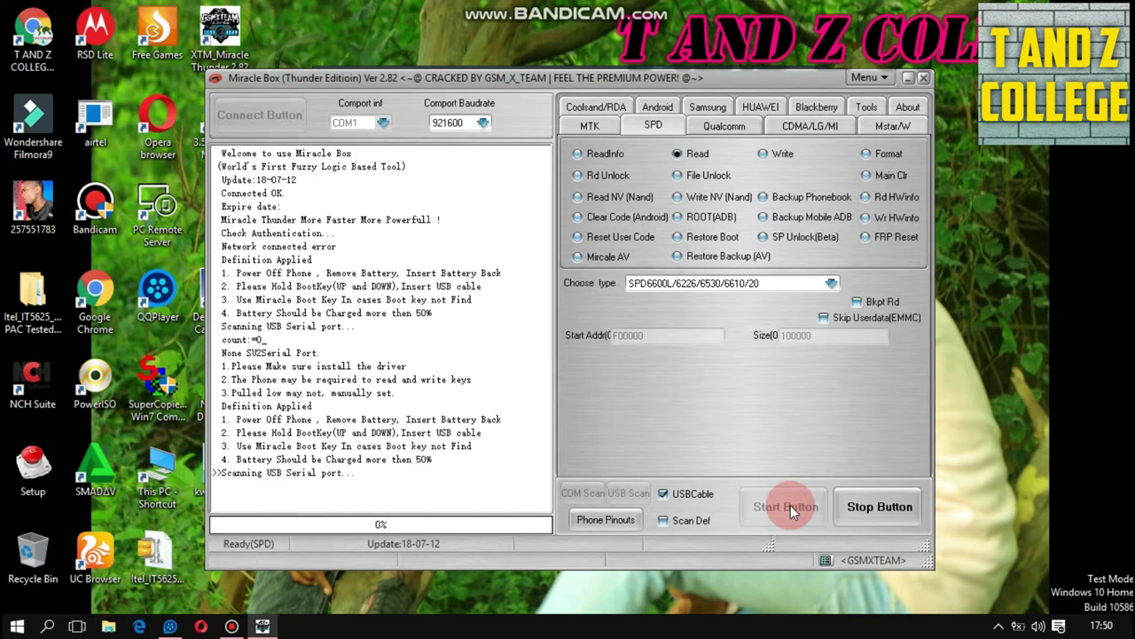
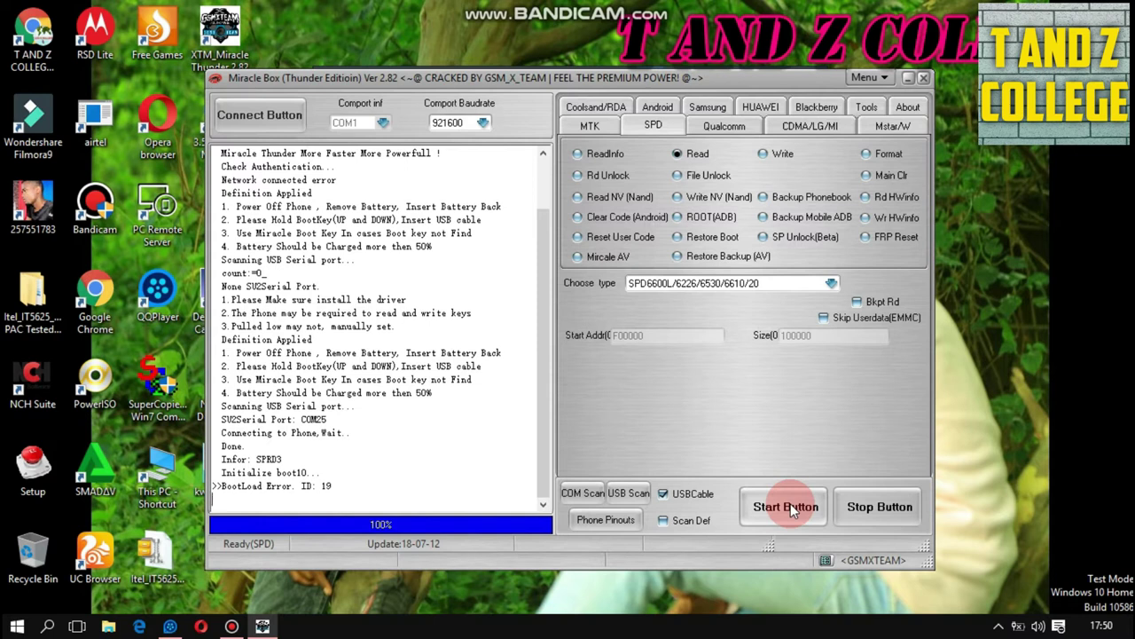
Set the SPD chip type to SPD6600L/RT/WT6226/6531 and try the Read operation on the phone
{"action": "left_click", "coordinate": [838, 286]}
{"action": "scroll", "coordinate": [780, 356], "scroll_direction": "up", "scroll_amount": 2}
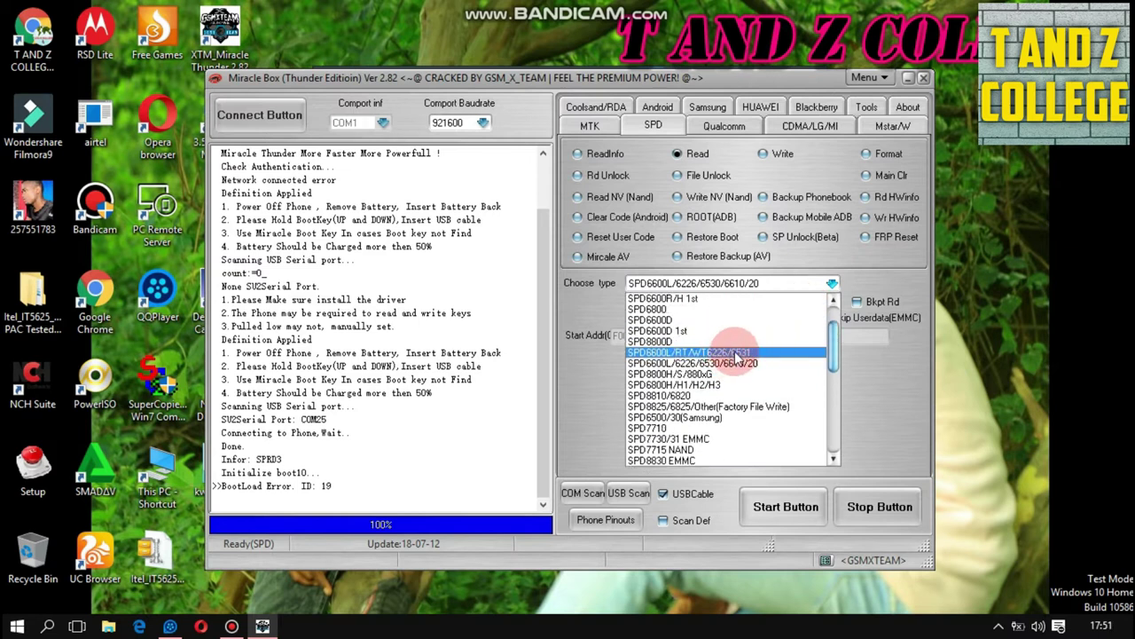
{"action": "left_click", "coordinate": [737, 353]}
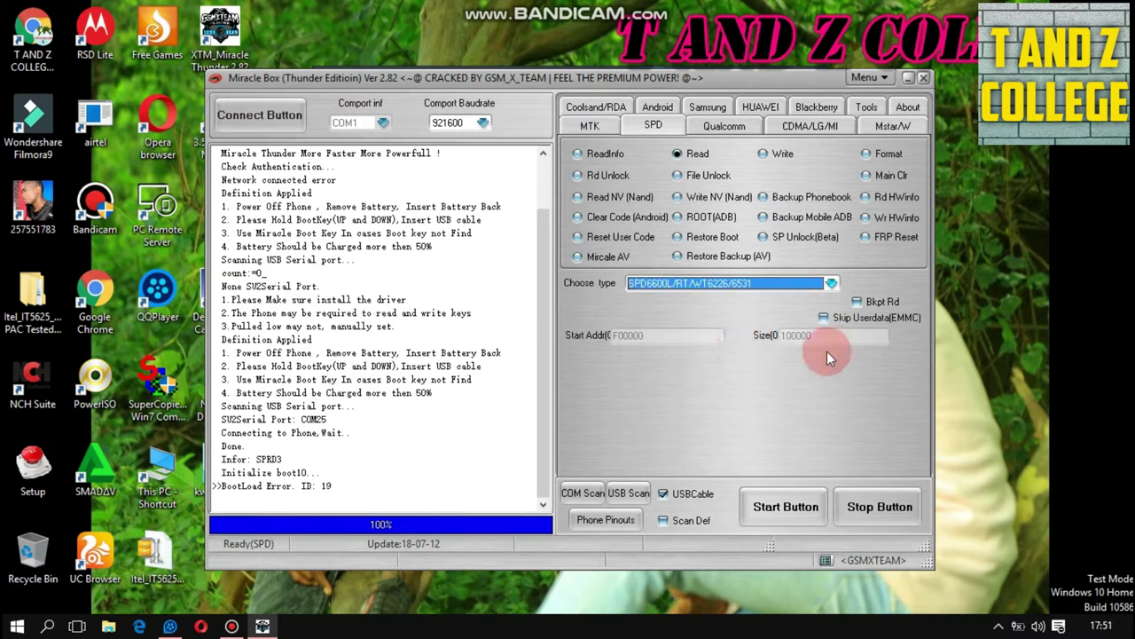
{"action": "left_click", "coordinate": [775, 515]}
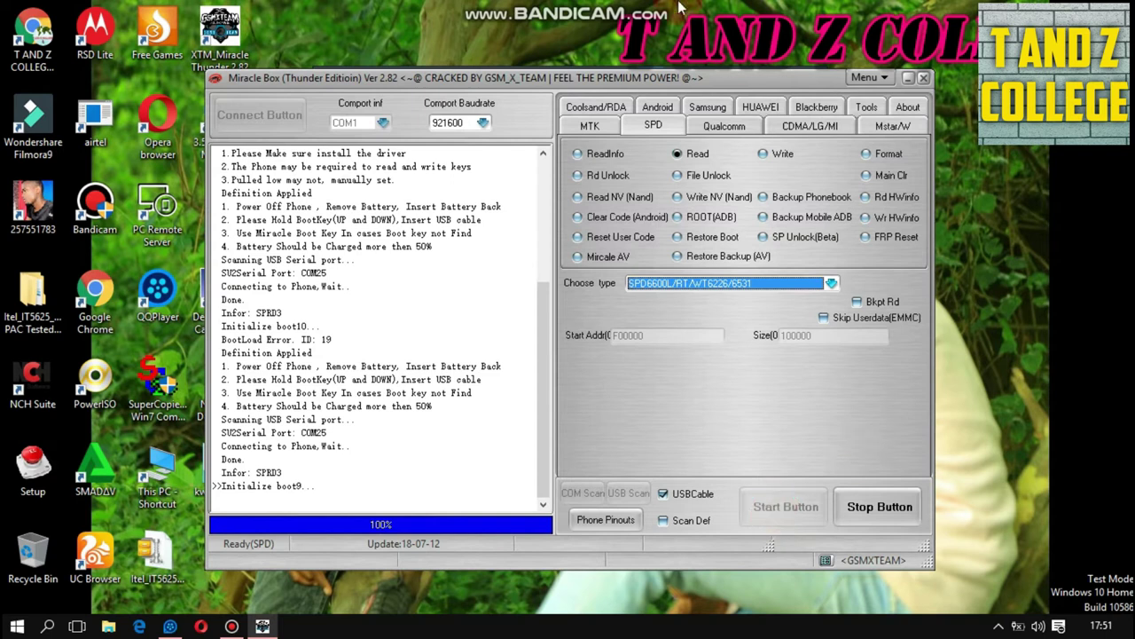
Switch the SPD operation to ReadInfo and run it on the phone
{"action": "left_click", "coordinate": [603, 155]}
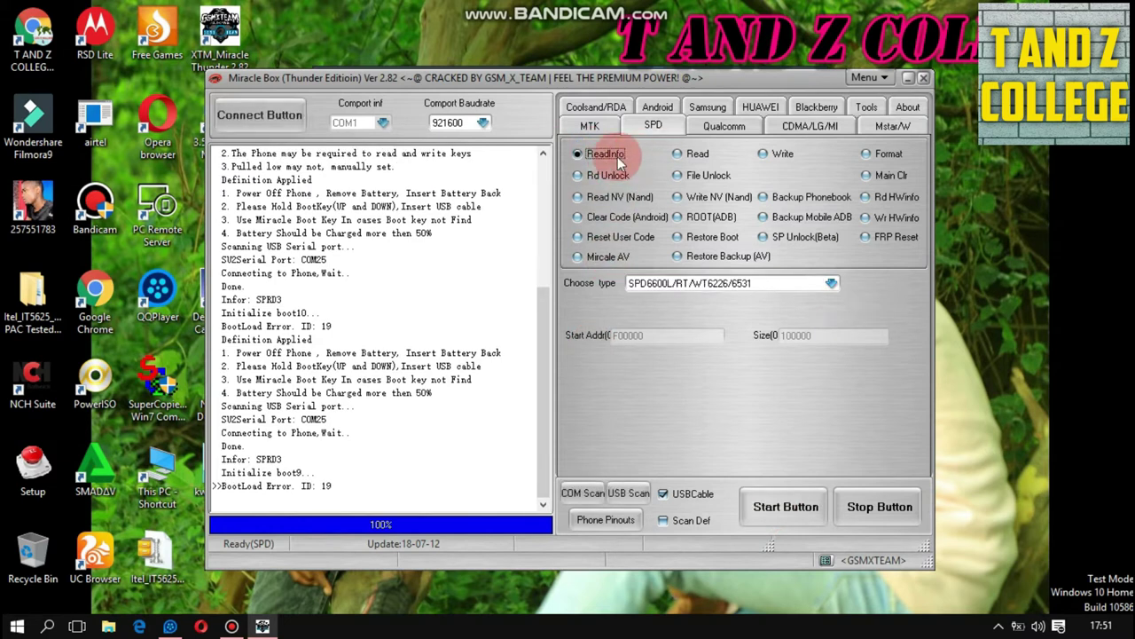
{"action": "left_click", "coordinate": [800, 505]}
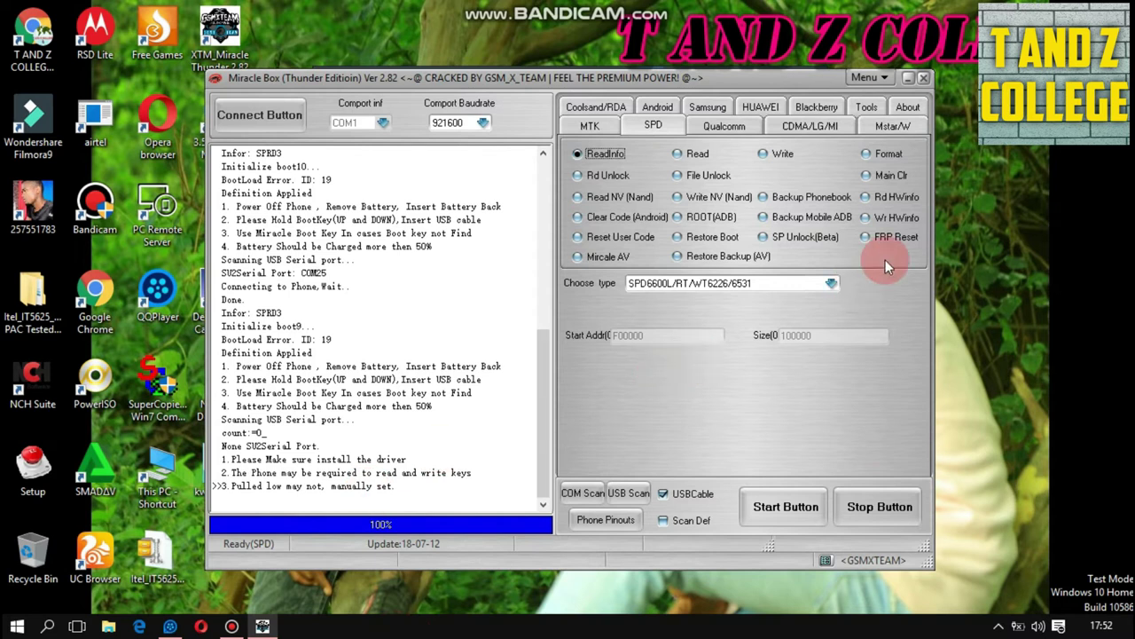
Try ReadInfo with the chip type set to SPD6600L/6226/6530/6610/20, and highlight the last line of the log
{"action": "left_click", "coordinate": [816, 299]}
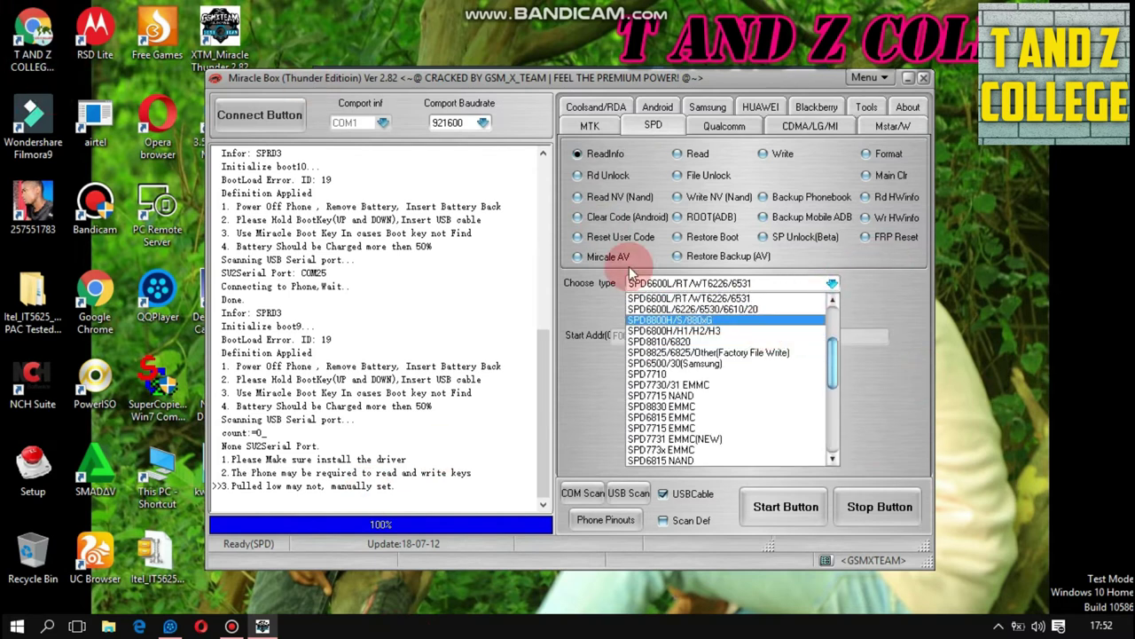
{"action": "left_click", "coordinate": [687, 308]}
{"action": "left_click", "coordinate": [789, 507]}
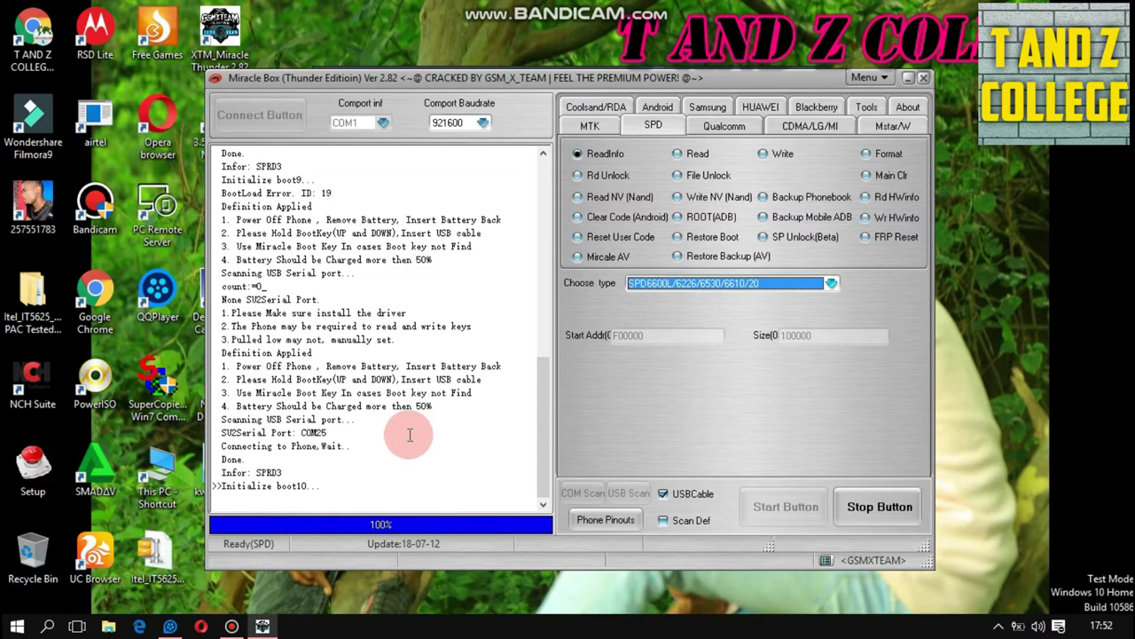
{"action": "left_click_drag", "start_coordinate": [561, 81], "coordinate": [600, 38]}
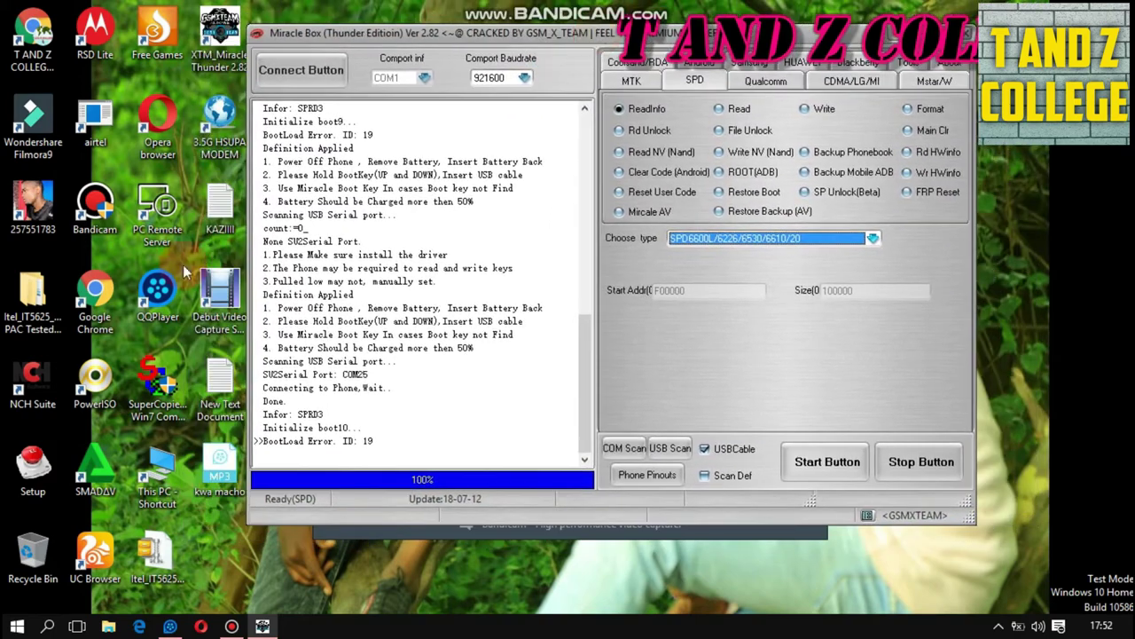
{"action": "left_click_drag", "start_coordinate": [413, 435], "coordinate": [232, 451]}
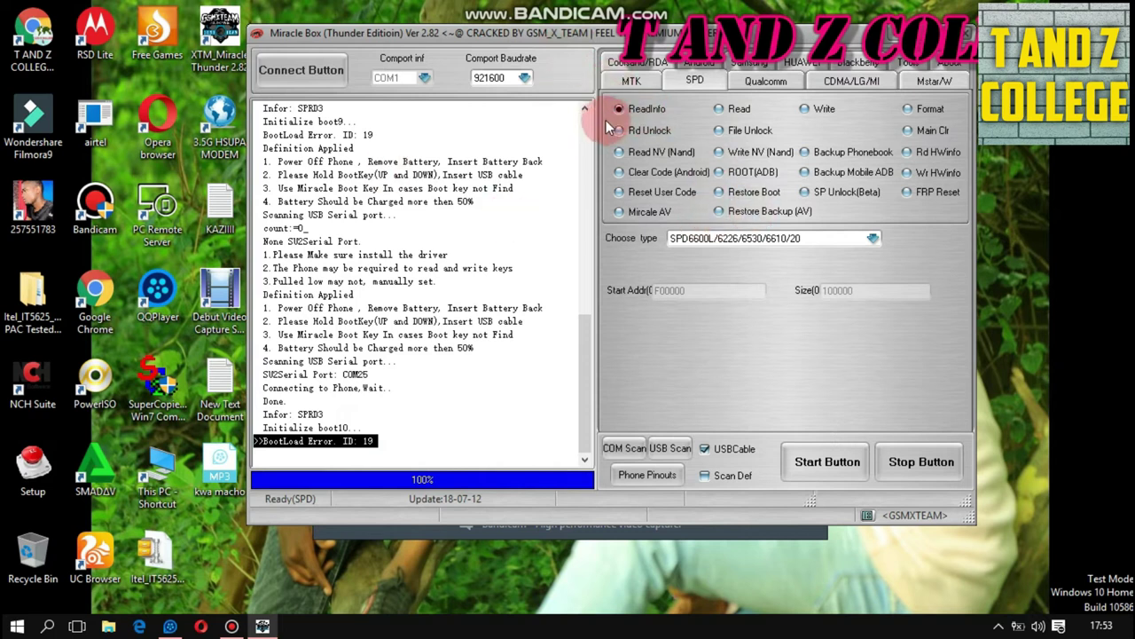
Set the chip type to SPD6631E SP and run ReadInfo on the phone, restarting the USB port scan once
{"action": "left_click", "coordinate": [872, 238]}
{"action": "scroll", "coordinate": [806, 335], "scroll_direction": "down", "scroll_amount": 1}
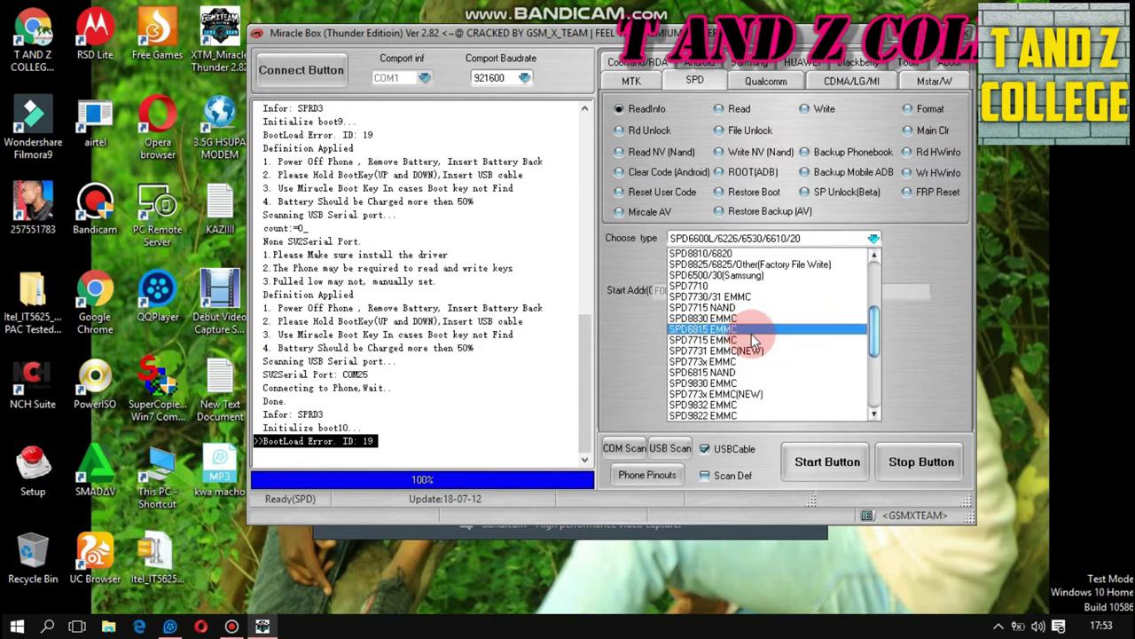
{"action": "scroll", "coordinate": [734, 355], "scroll_direction": "down", "scroll_amount": 1}
{"action": "scroll", "coordinate": [732, 360], "scroll_direction": "down", "scroll_amount": 3}
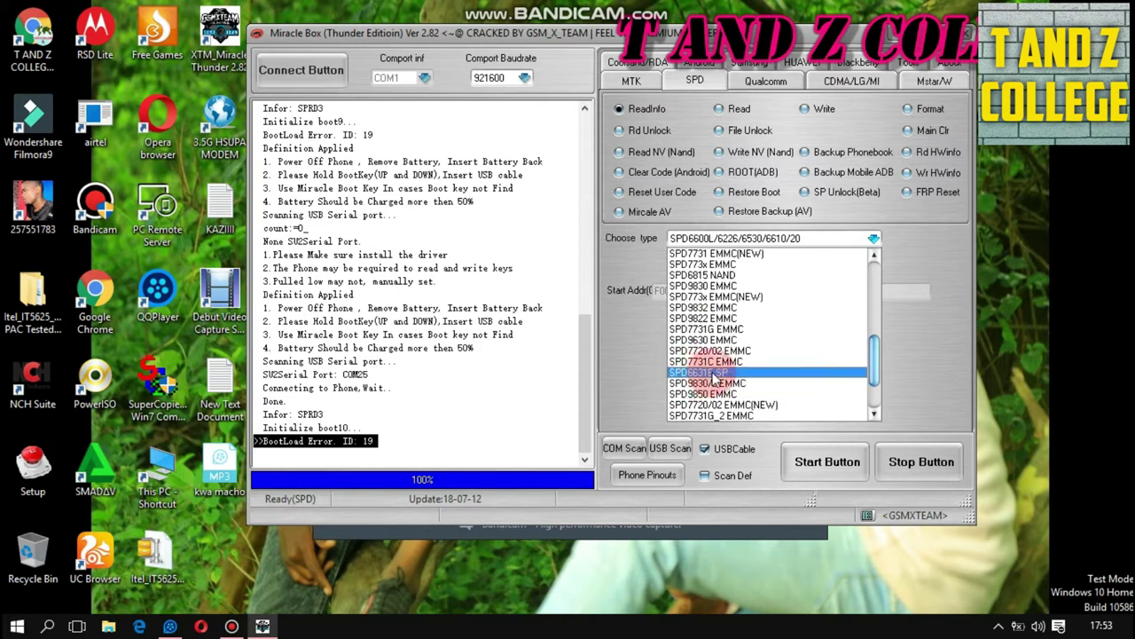
{"action": "left_click", "coordinate": [716, 373]}
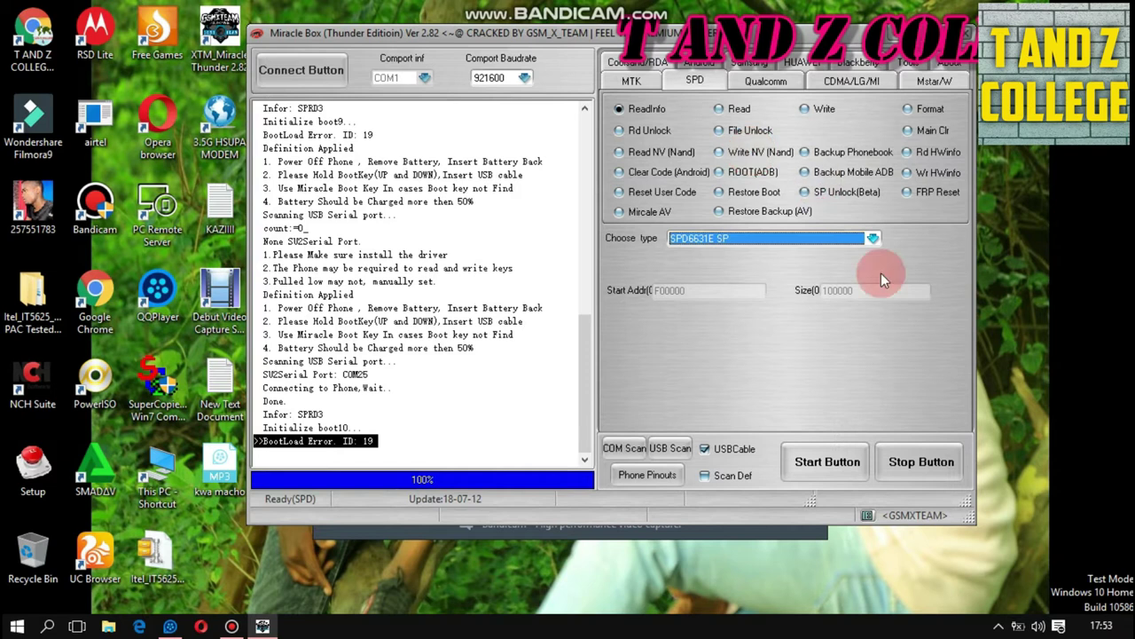
{"action": "left_click", "coordinate": [813, 463]}
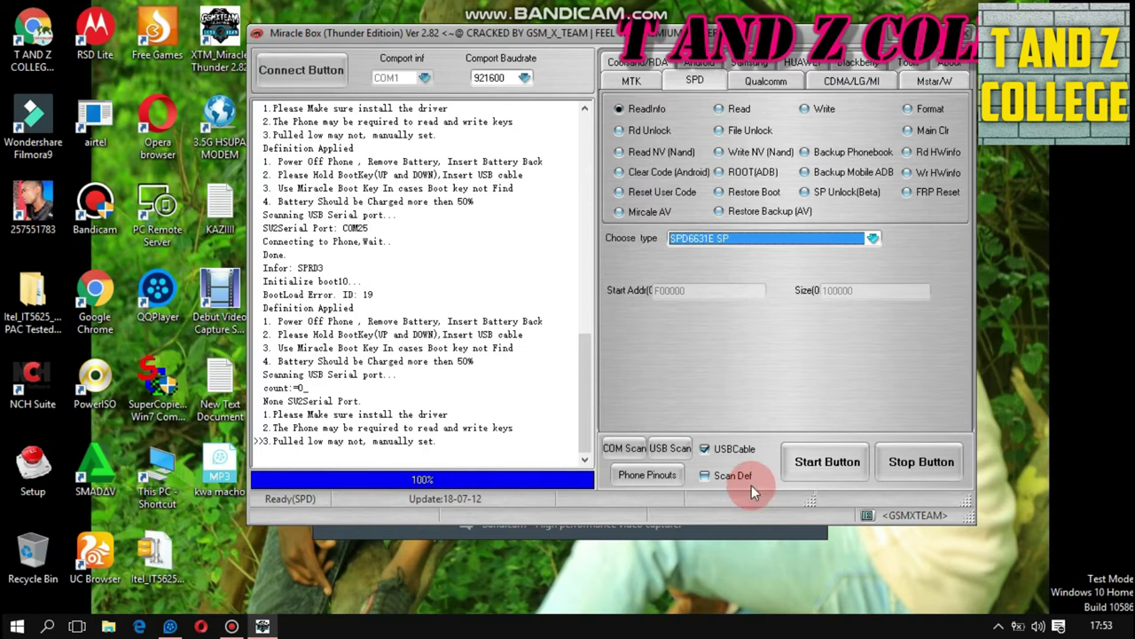
{"action": "left_click", "coordinate": [825, 457]}
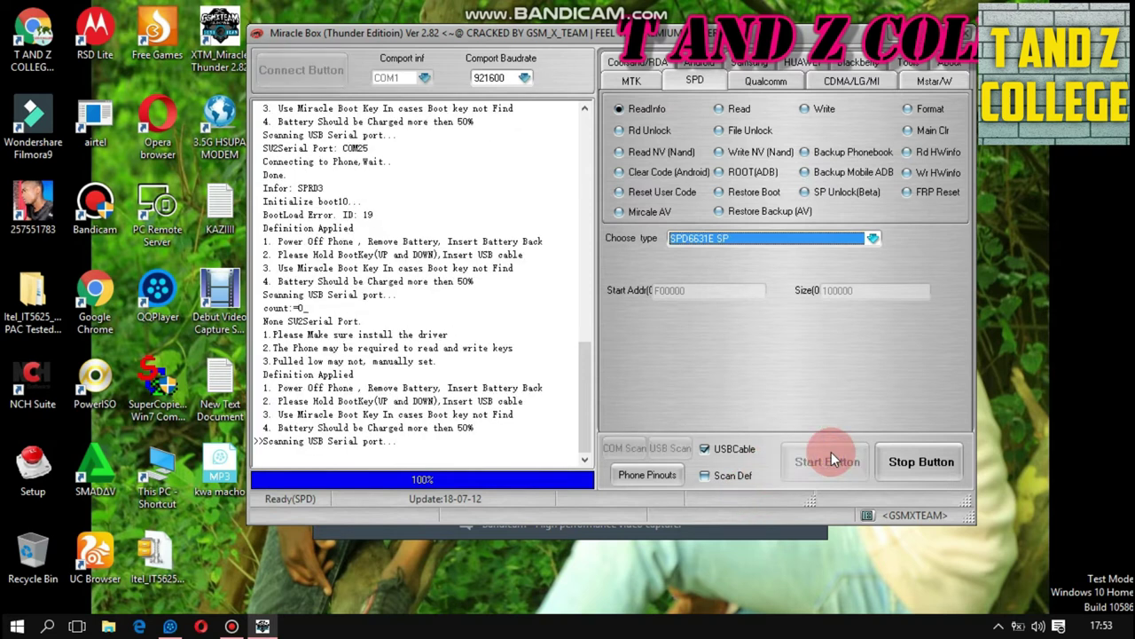
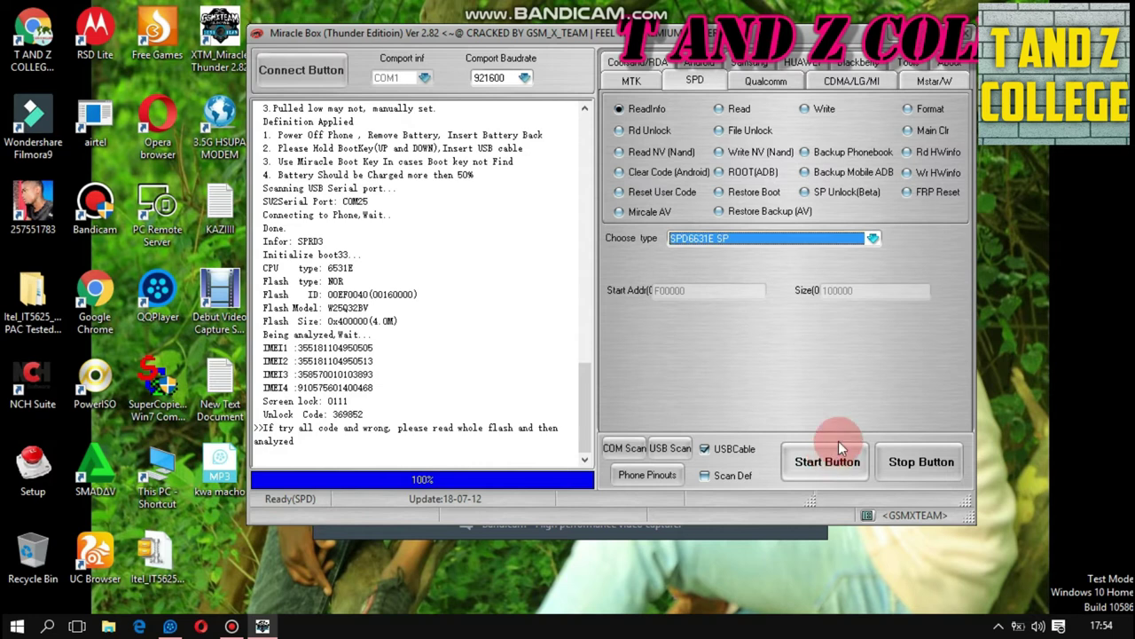
{"action": "left_click", "coordinate": [674, 241]}
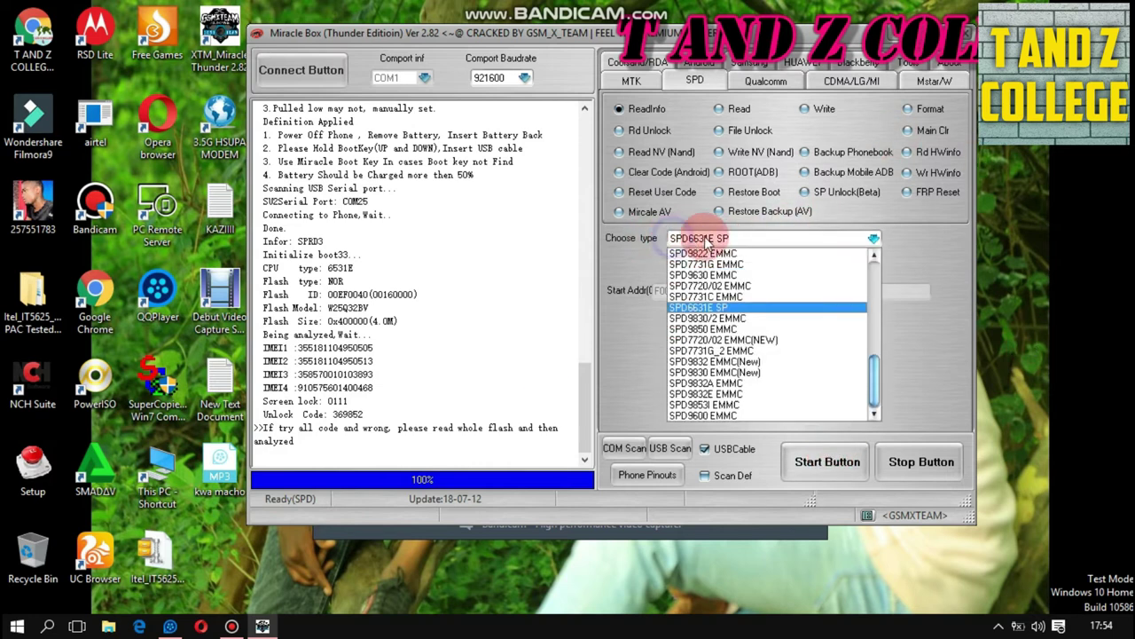
{"action": "left_click", "coordinate": [701, 308]}
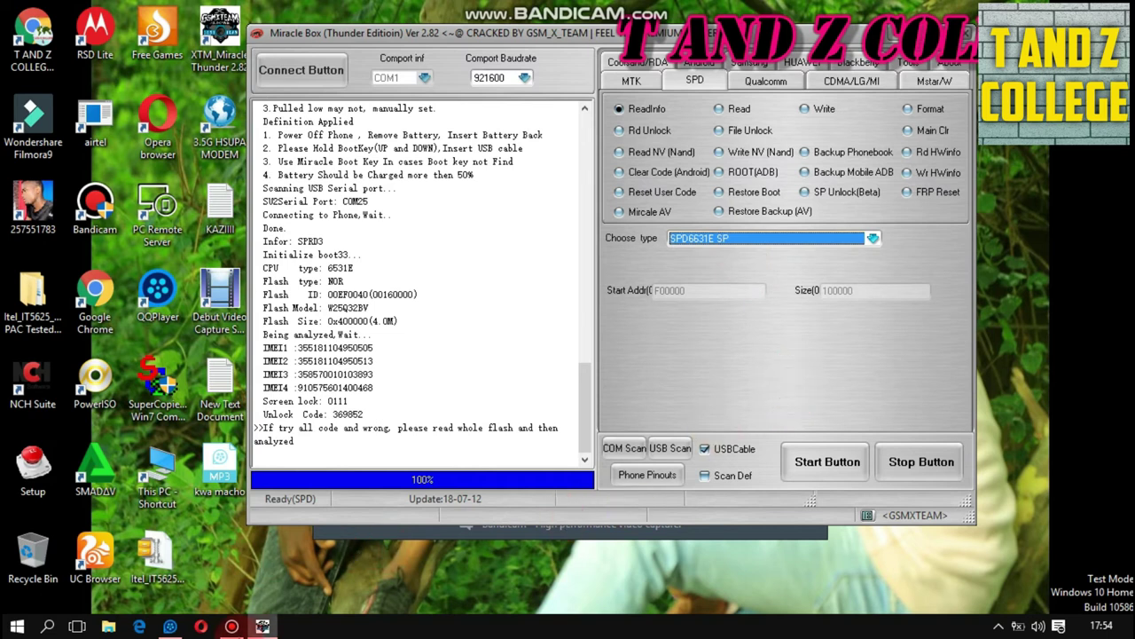
{"action": "left_click", "coordinate": [231, 626]}
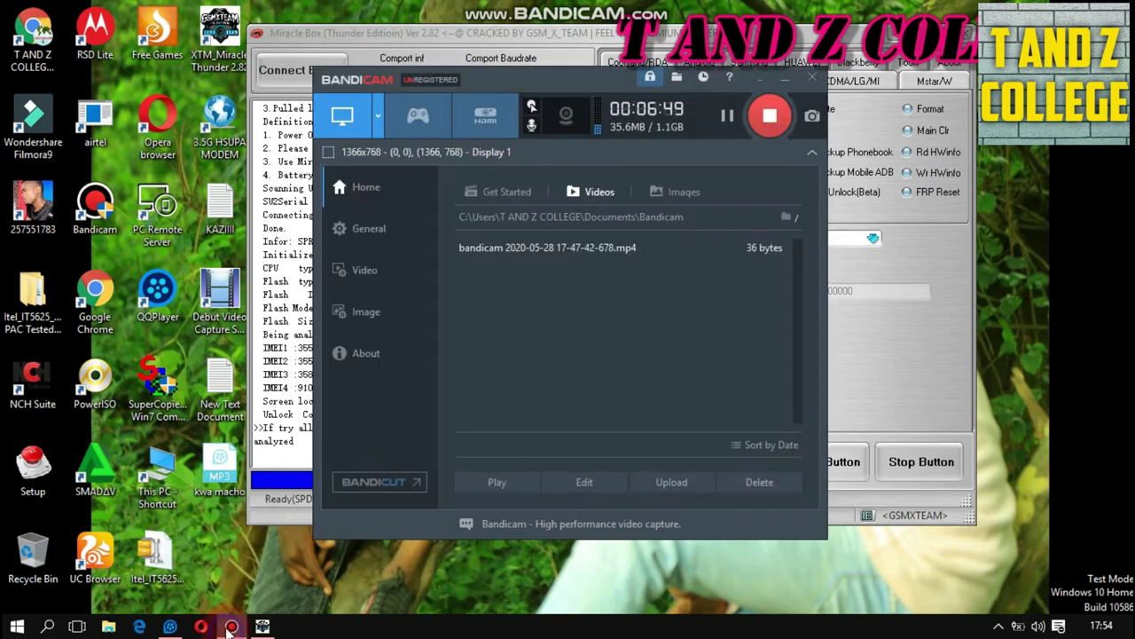
{"action": "left_click", "coordinate": [779, 117]}
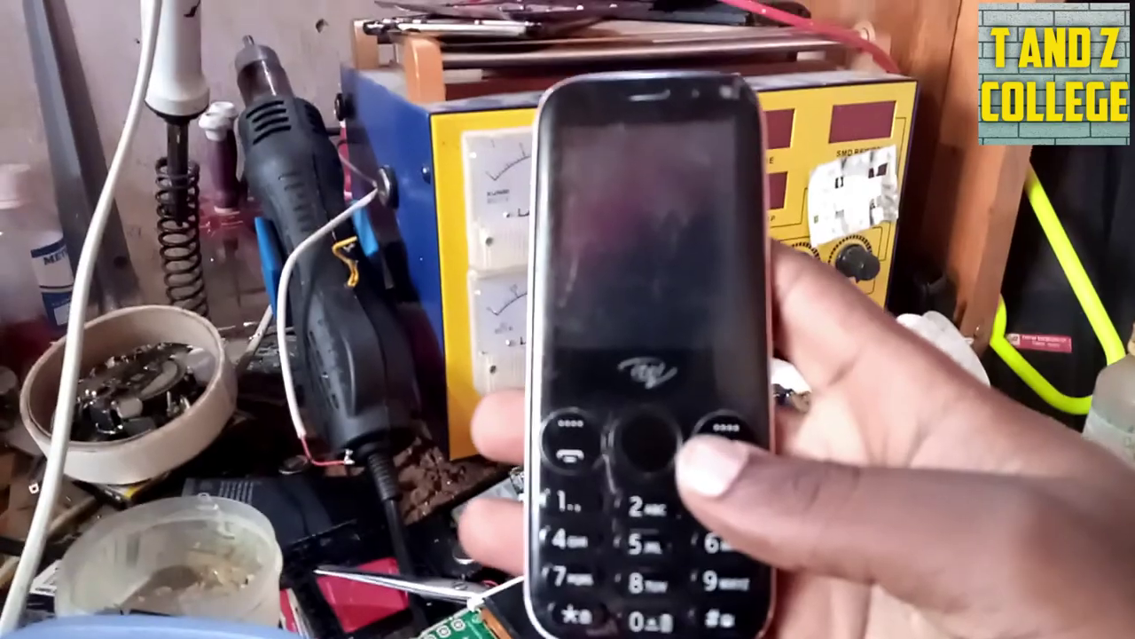